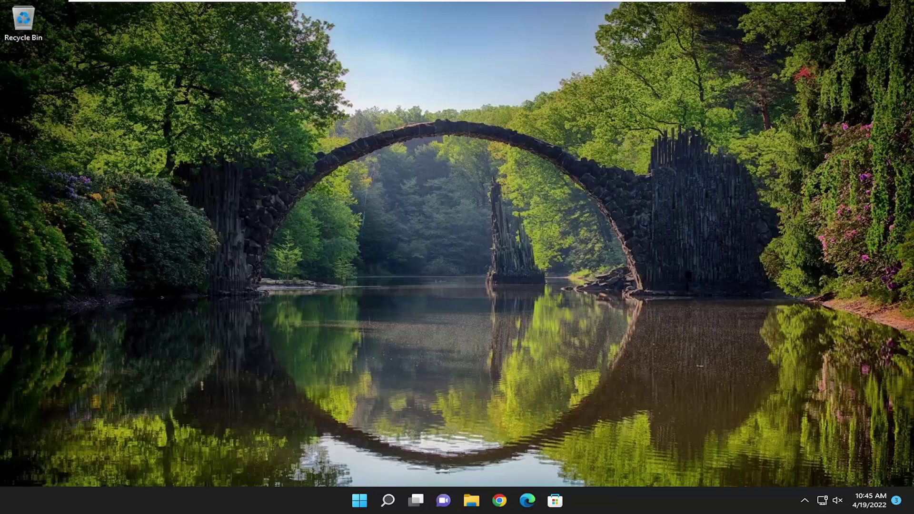
- Run wsreset from Search to clear the Store cache, then close the Microsoft Store window
{"action": "left_click", "coordinate": [386, 502]}
{"action": "type", "text": "wsreset"}
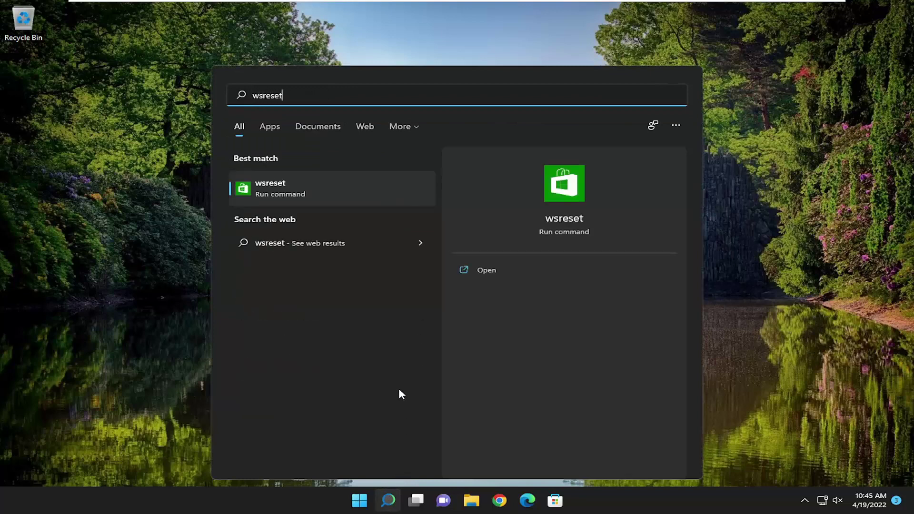
{"action": "left_click", "coordinate": [275, 191]}
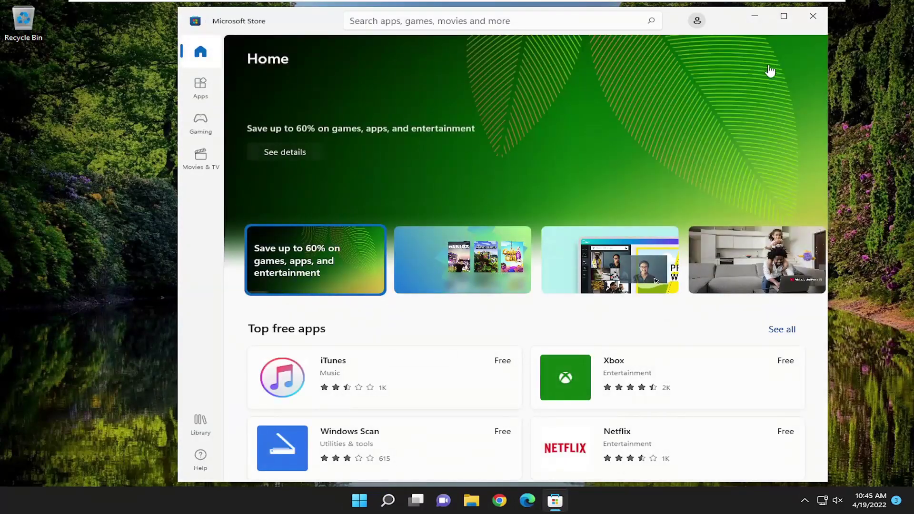
{"action": "left_click", "coordinate": [818, 18]}
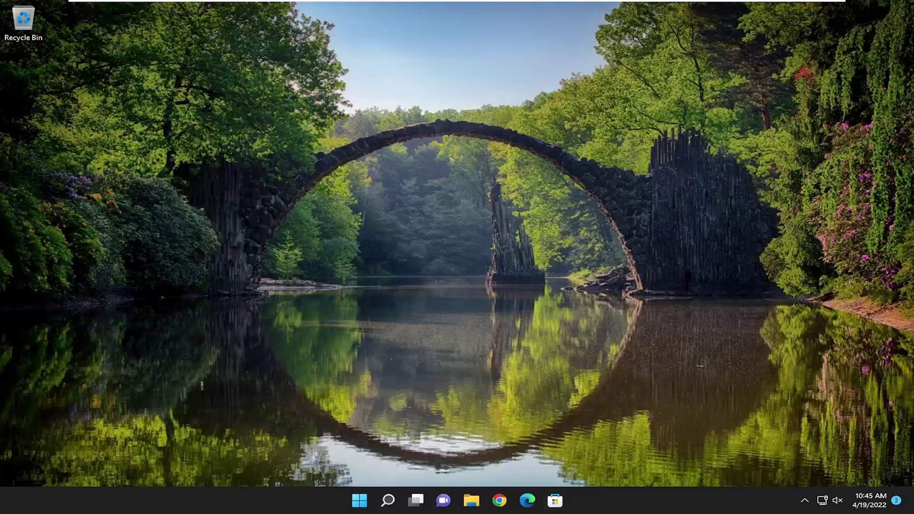
- Launch Command Prompt from Search as administrator and approve the UAC prompt
{"action": "left_click", "coordinate": [387, 500]}
{"action": "type", "text": "cmd"}
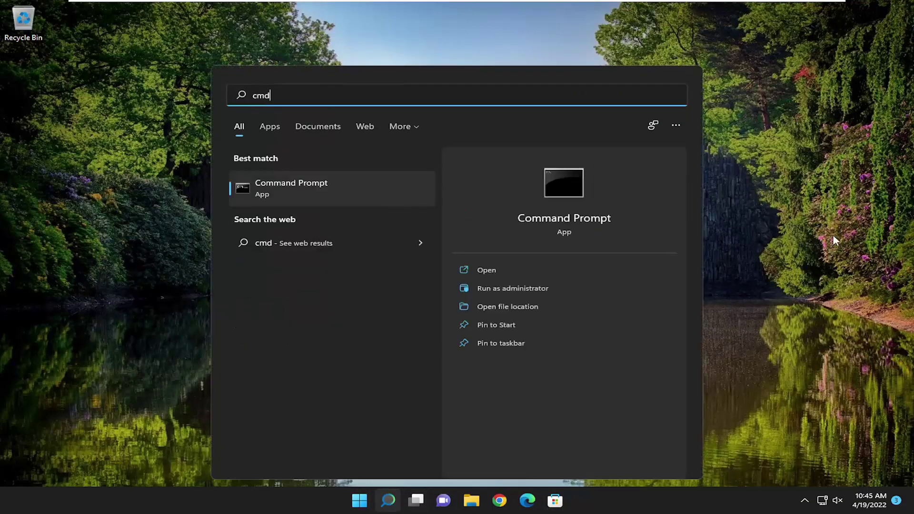
{"action": "right_click", "coordinate": [299, 185]}
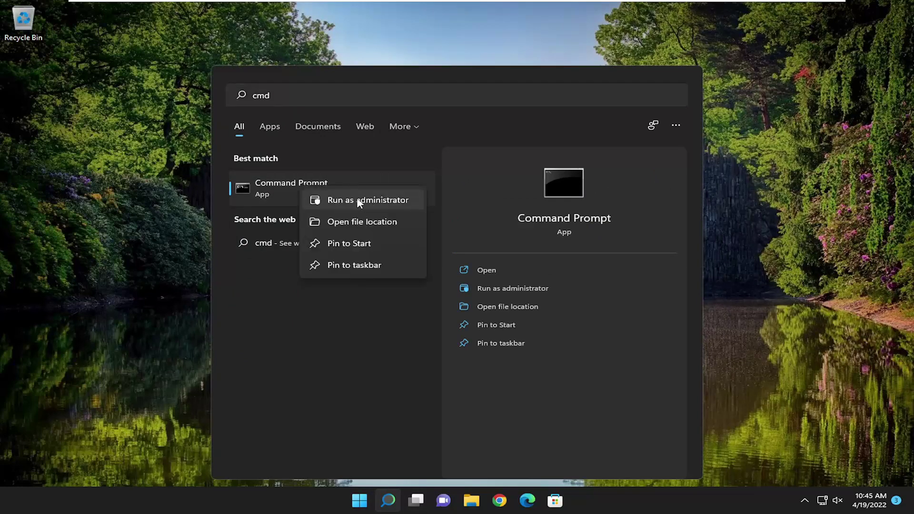
{"action": "left_click", "coordinate": [359, 201]}
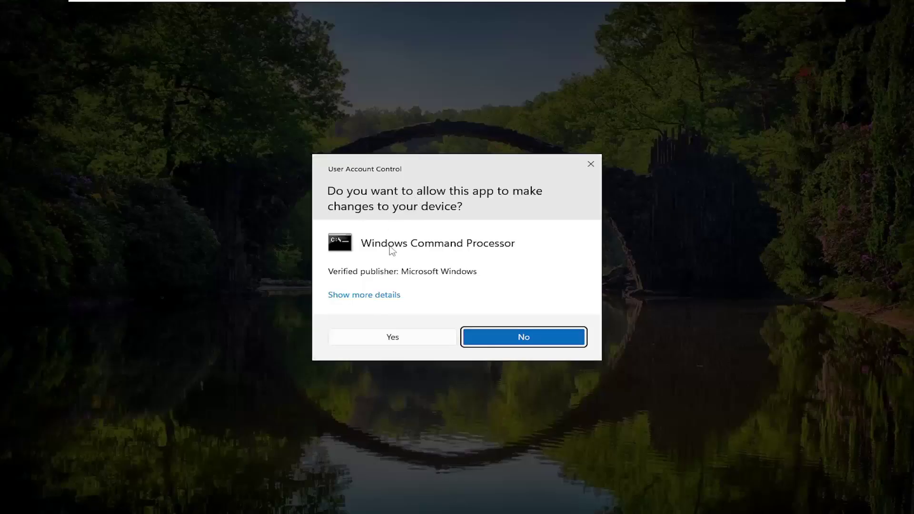
{"action": "left_click", "coordinate": [397, 337]}
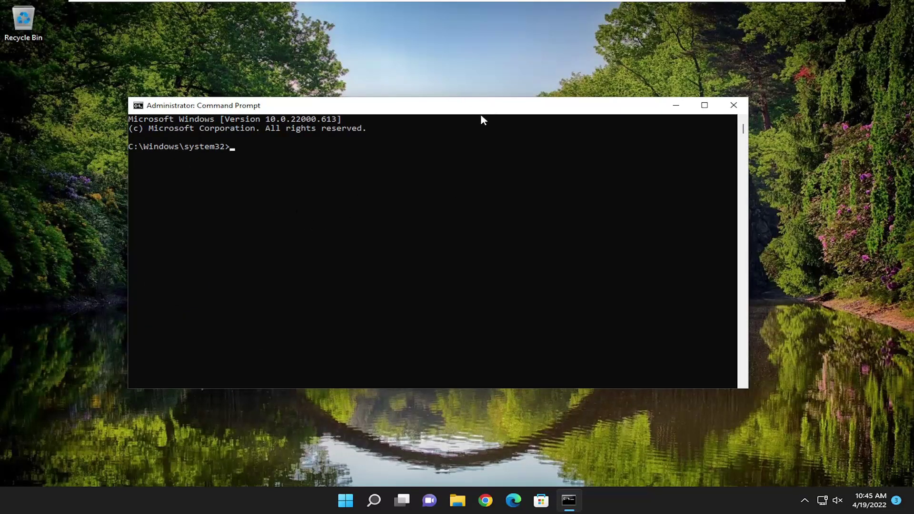
- Paste and run sfc /scannow, letting the system file check complete with no violations
{"action": "right_click", "coordinate": [431, 107]}
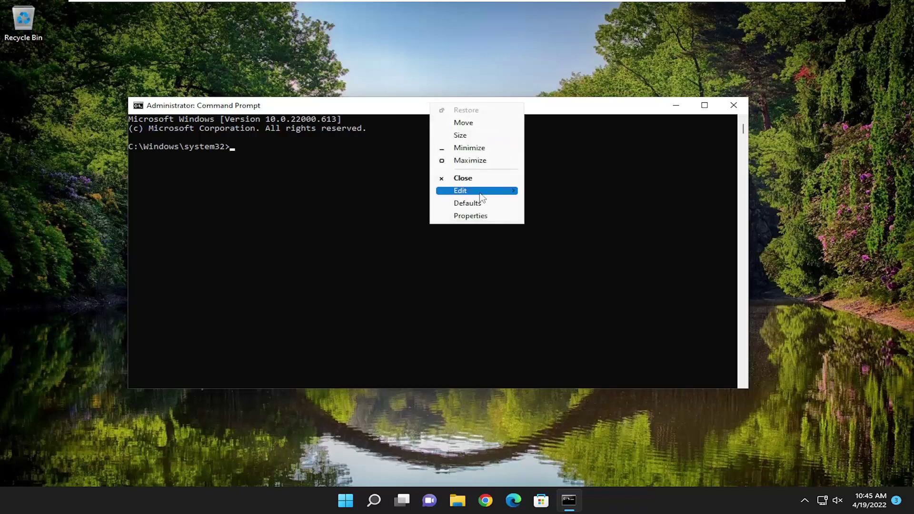
{"action": "mouse_move", "coordinate": [461, 190]}
{"action": "left_click", "coordinate": [554, 214]}
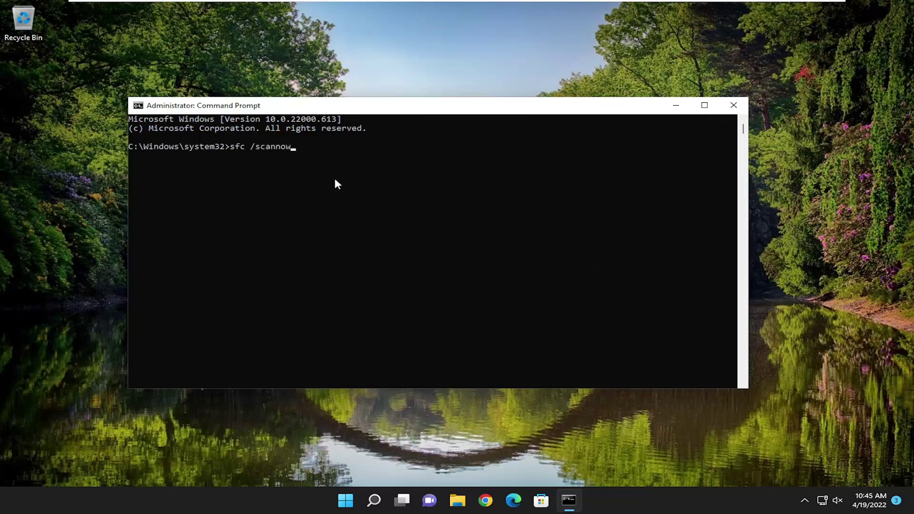
{"action": "key", "text": "Return"}
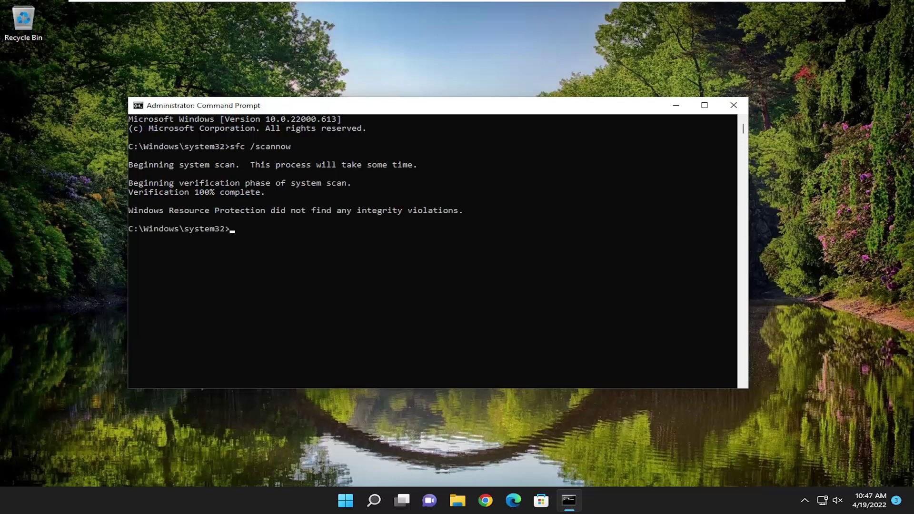
- Paste and run DISM.exe /Online /Cleanup-image /Restorehealth until it completes successfully
{"action": "right_click", "coordinate": [461, 107]}
{"action": "mouse_move", "coordinate": [491, 192]}
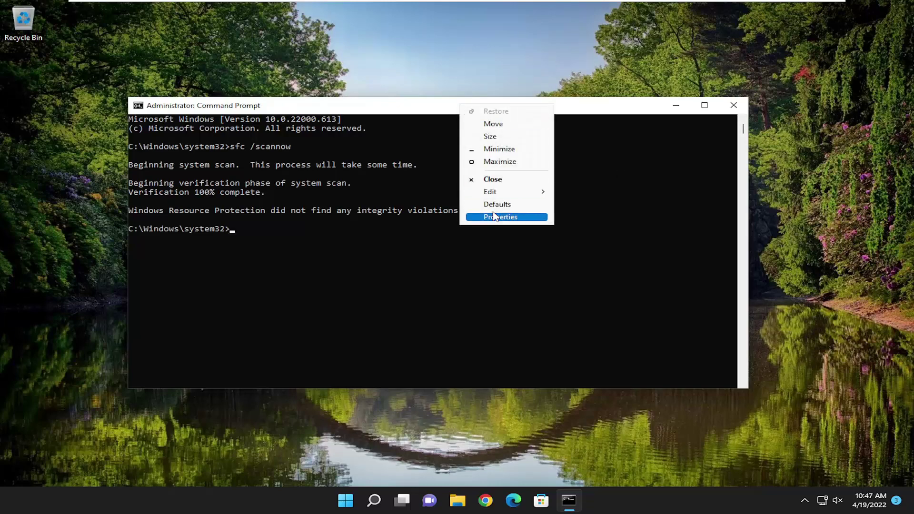
{"action": "left_click", "coordinate": [576, 217]}
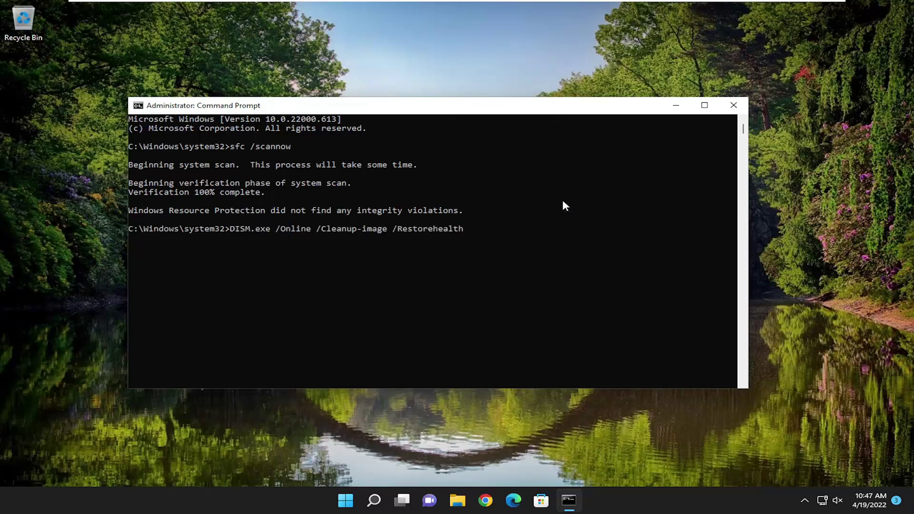
{"action": "key", "text": "Return"}
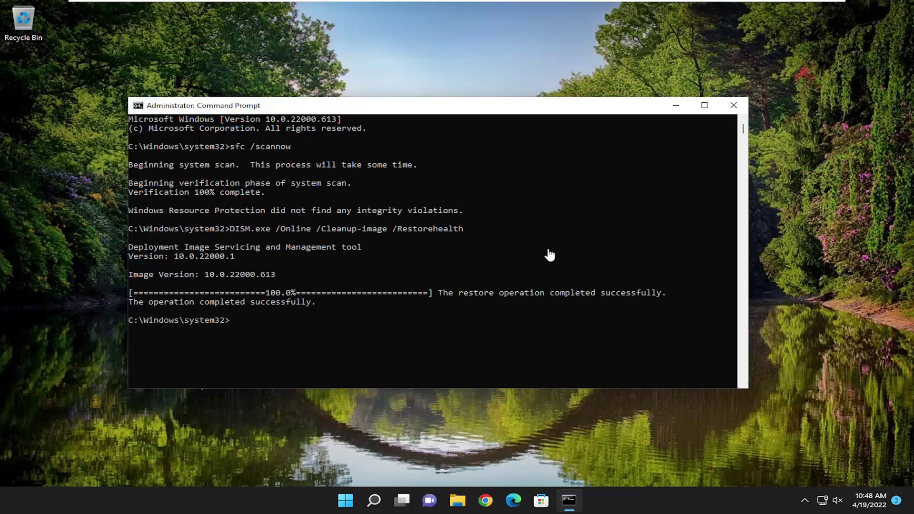
- Close Command Prompt and bring up the Start power options to restart the computer
{"action": "left_click", "coordinate": [735, 106]}
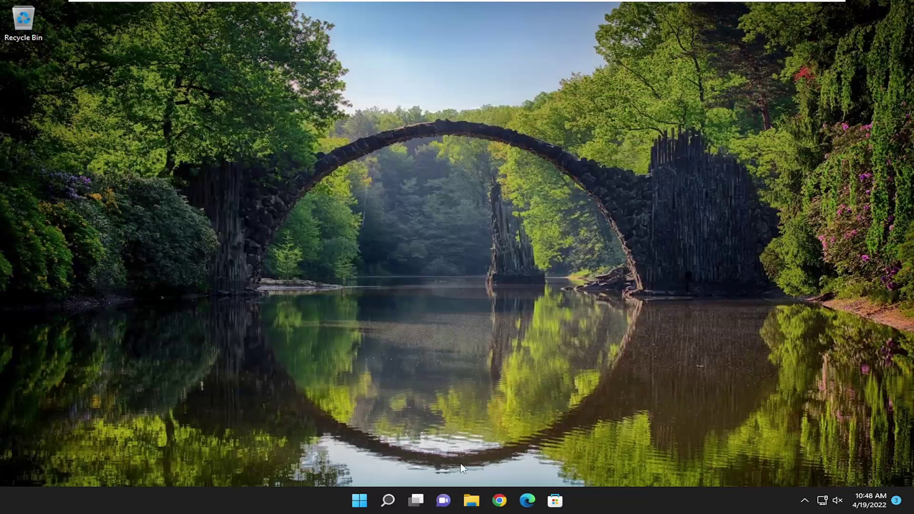
{"action": "right_click", "coordinate": [359, 502]}
{"action": "mouse_move", "coordinate": [349, 455]}
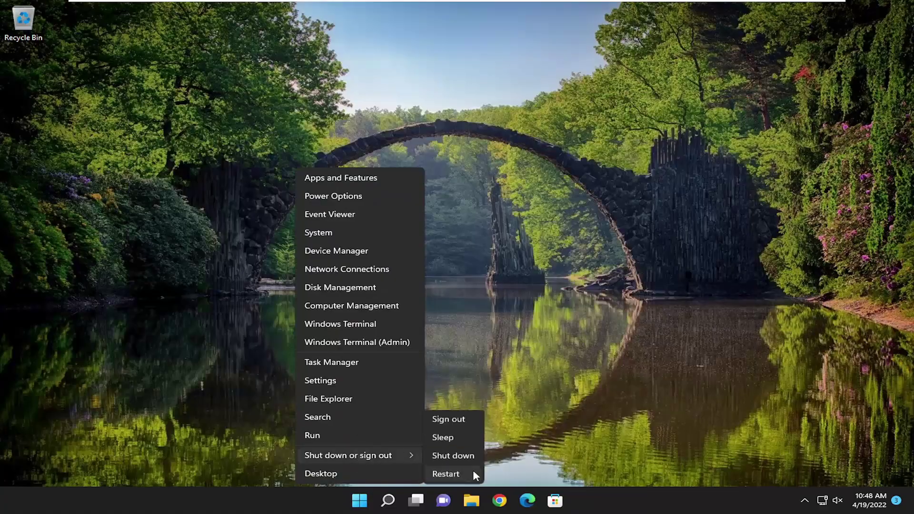